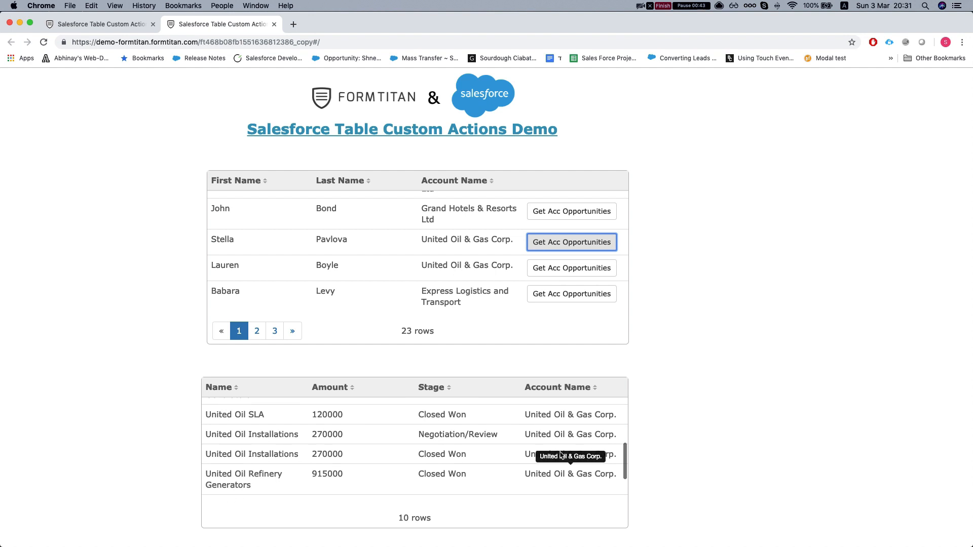
Get the account opportunities for the Express Logistics and Transport contact in the published demo form.
click(552, 295)
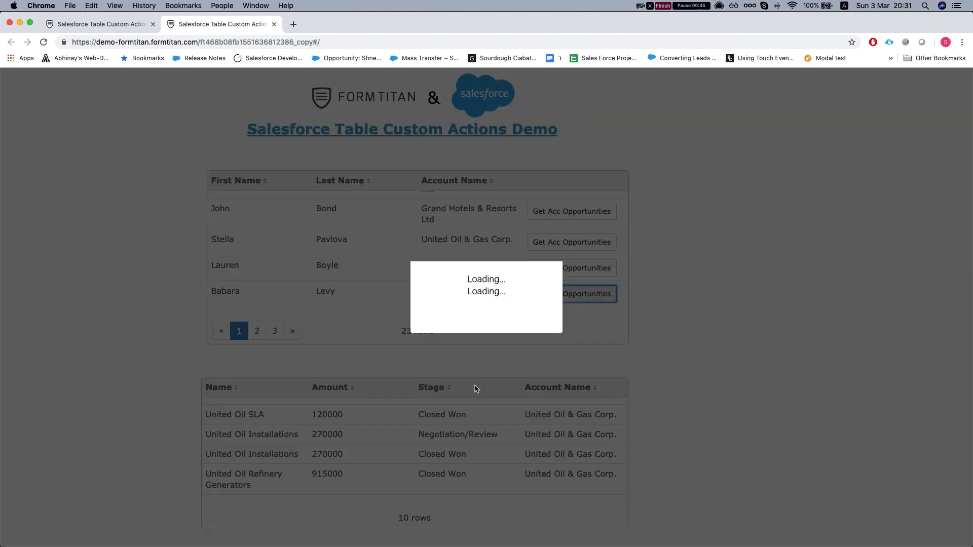
scroll(436, 420, down, 1)
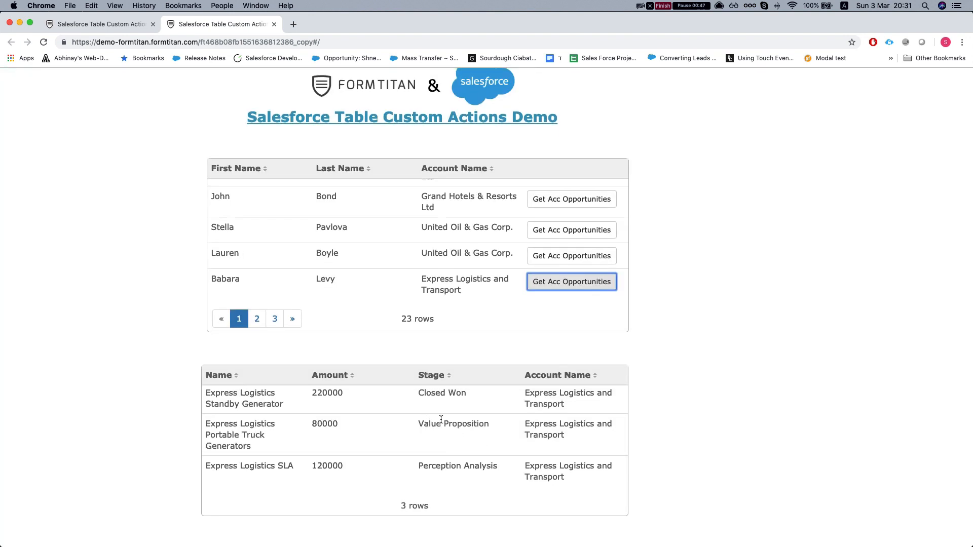
Return to the form editor and close the Publish form dialog.
click(100, 25)
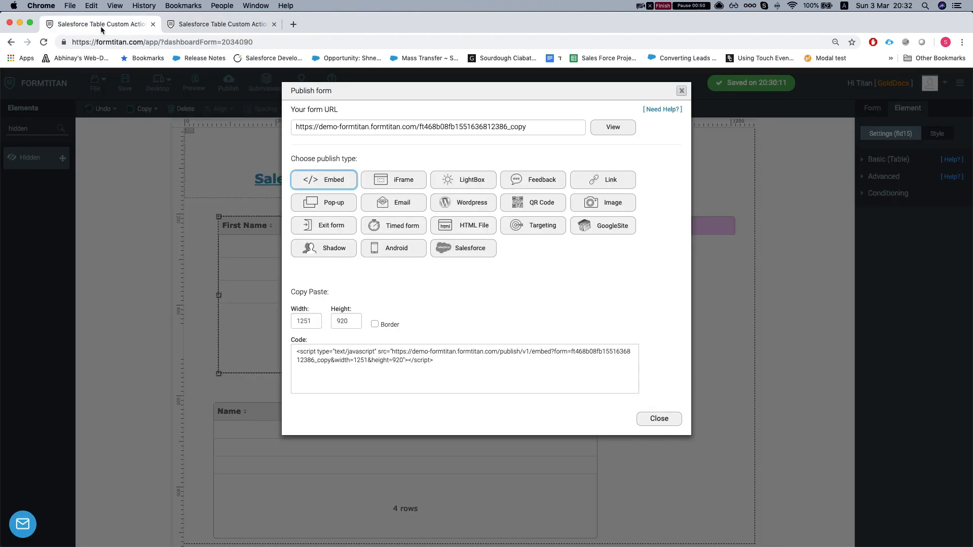
click(682, 91)
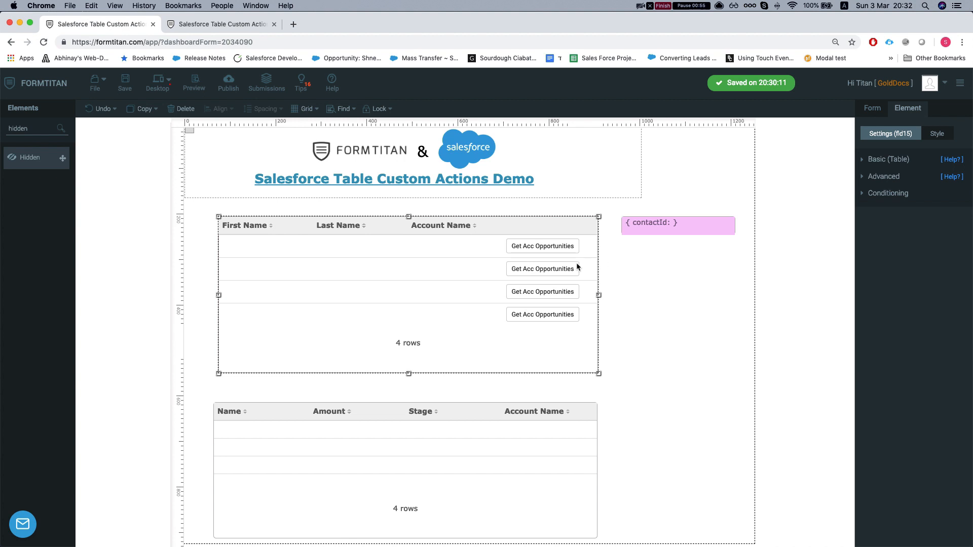
click(875, 112)
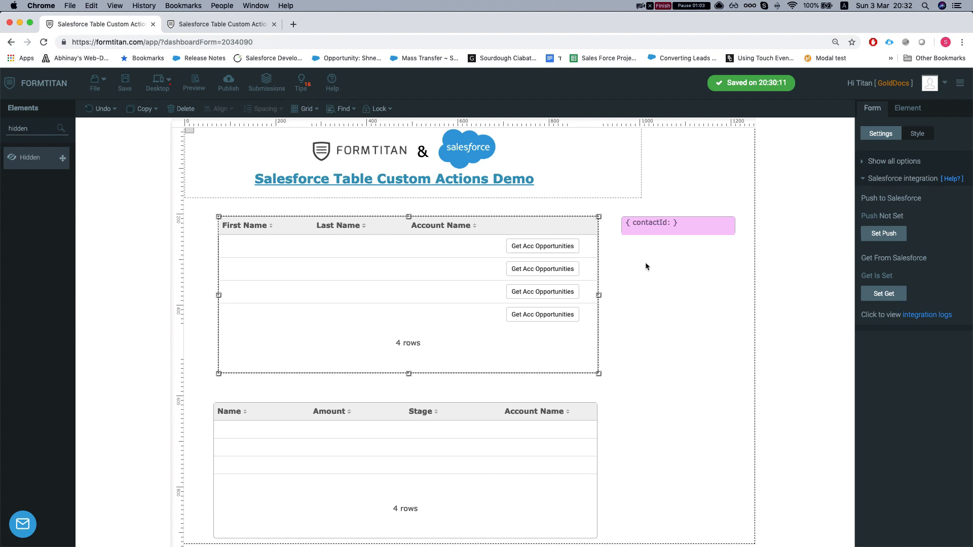
click(867, 162)
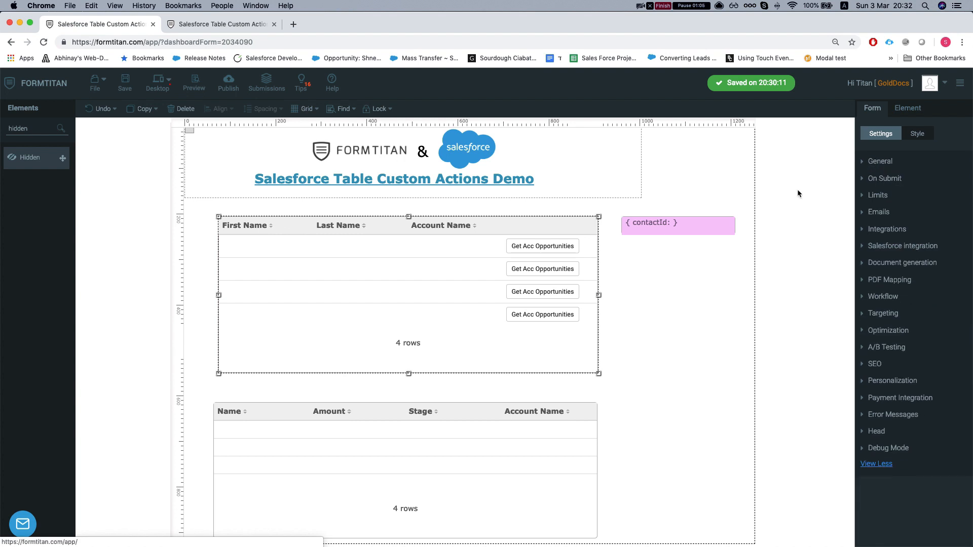
click(453, 436)
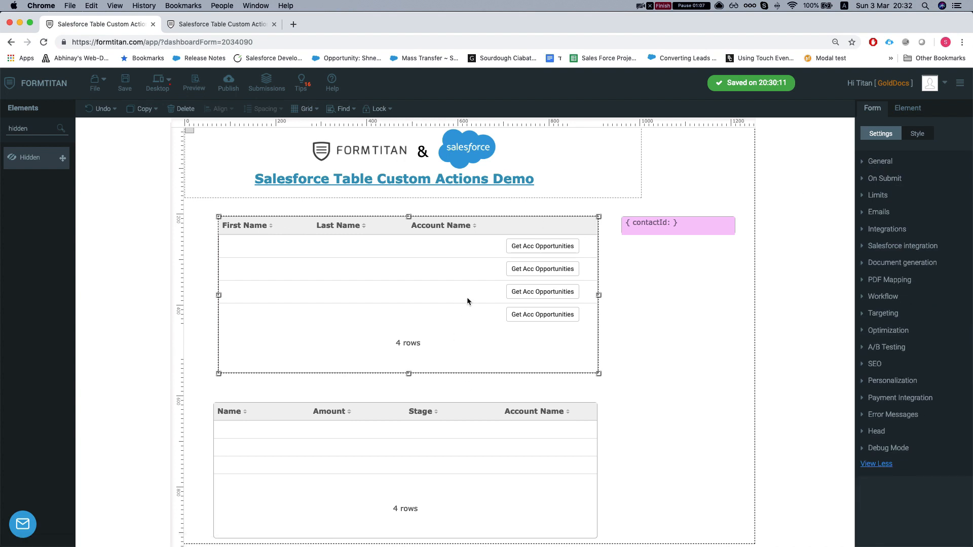
click(512, 272)
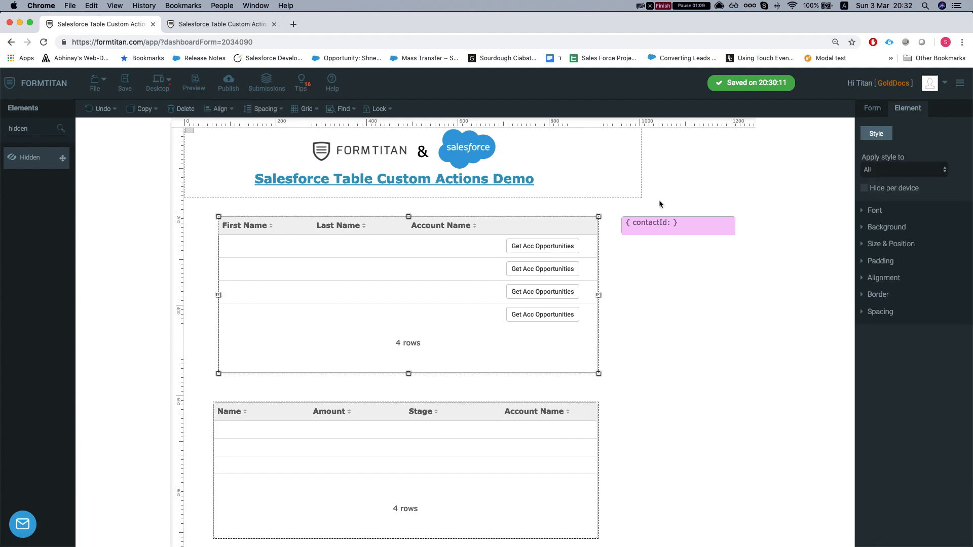
click(872, 111)
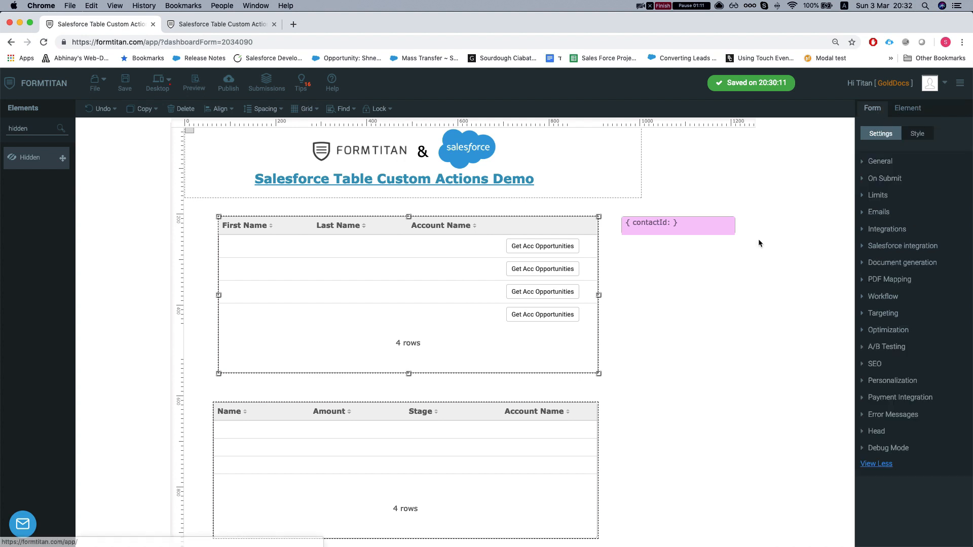
click(627, 376)
click(538, 446)
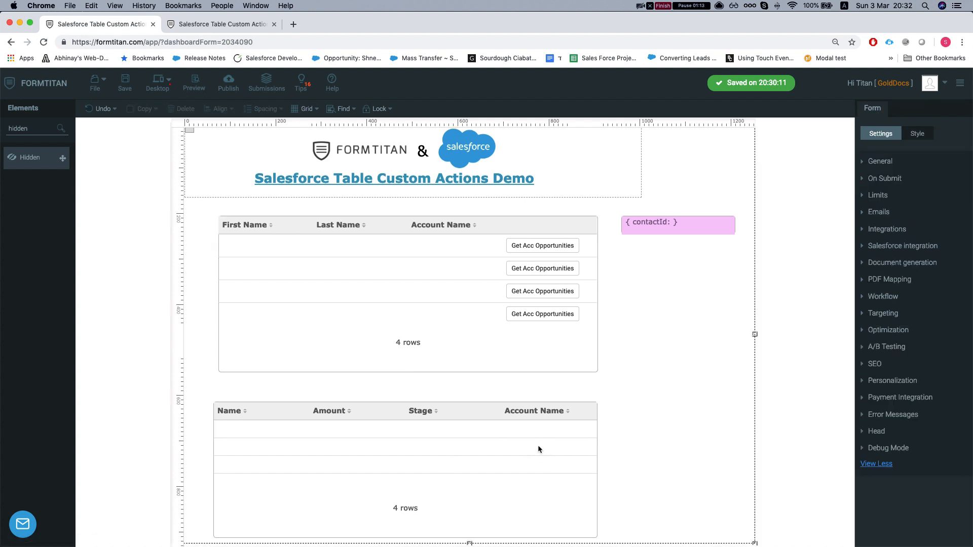
Select the contacts table and review its basic column and datasource settings and its advanced settings.
click(599, 247)
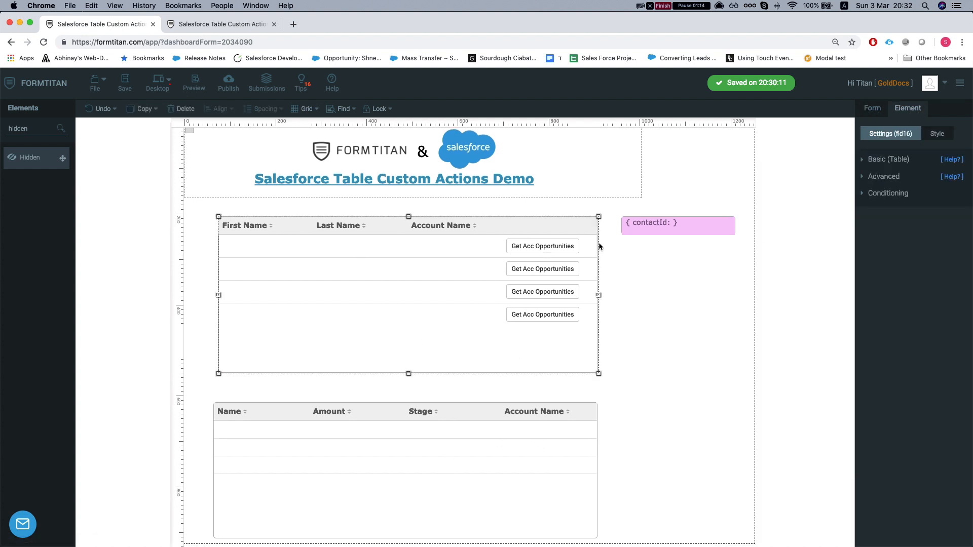
click(872, 158)
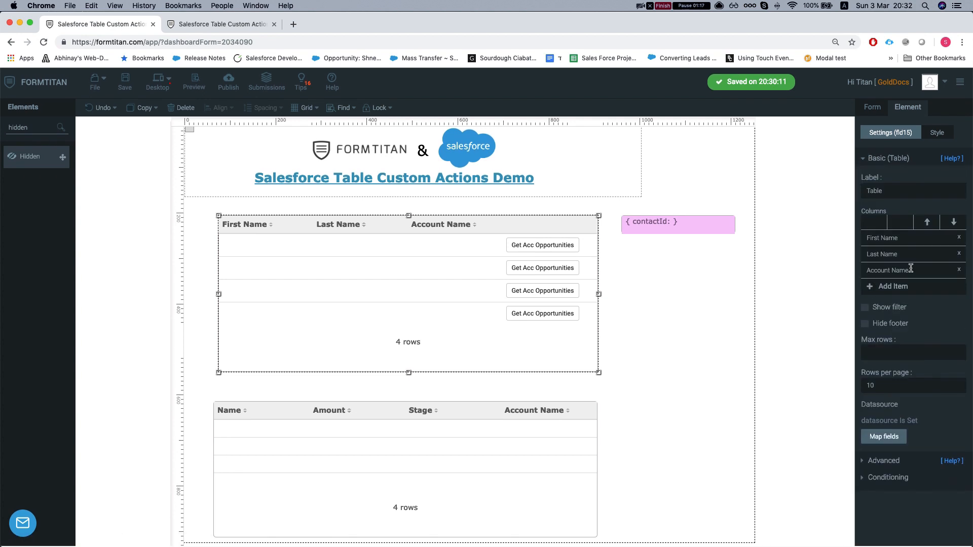
click(878, 462)
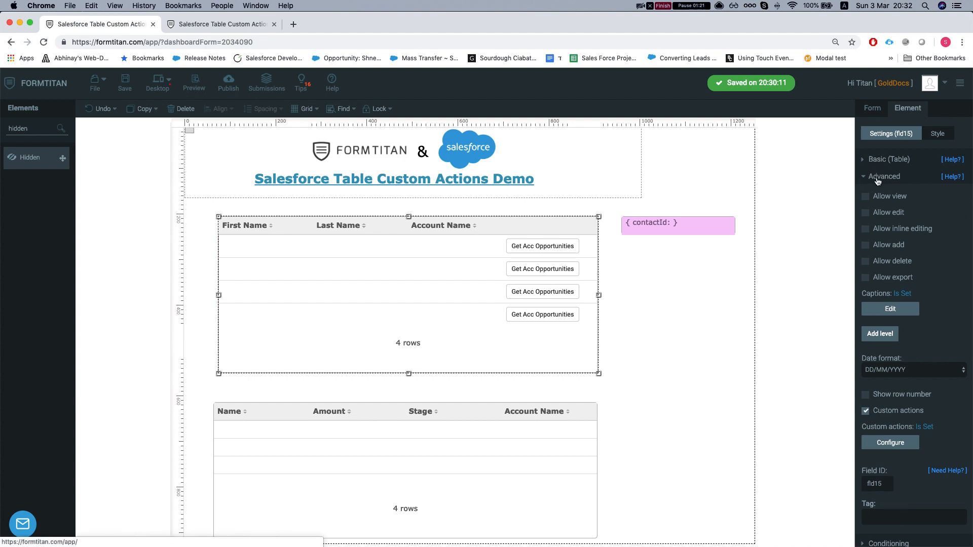
click(886, 160)
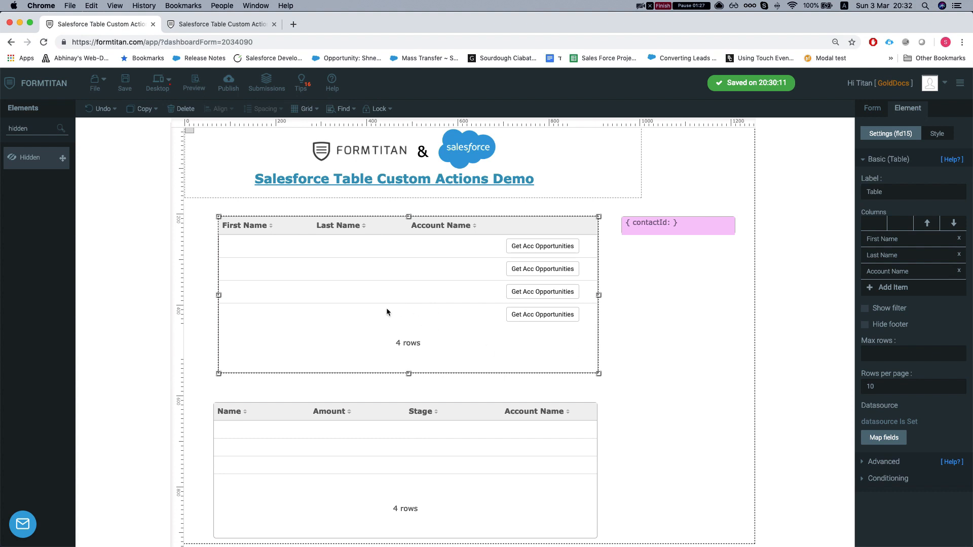
click(882, 462)
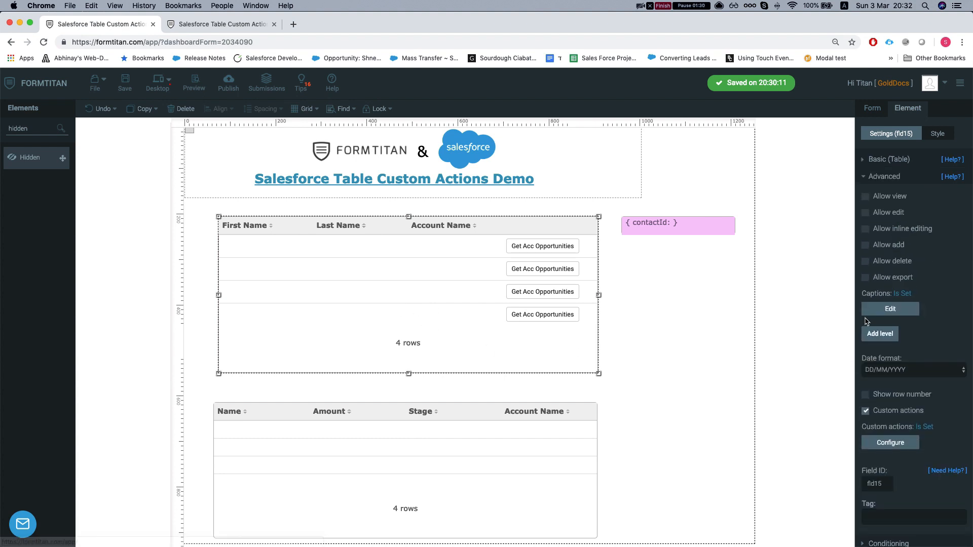
Make sure custom actions are enabled for the contacts table and open their configuration.
click(865, 411)
click(865, 411)
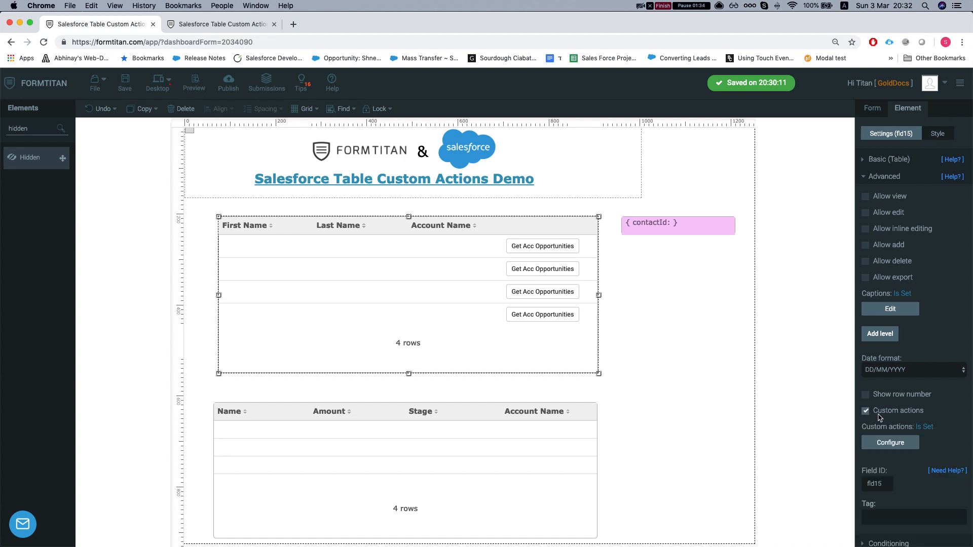
click(890, 443)
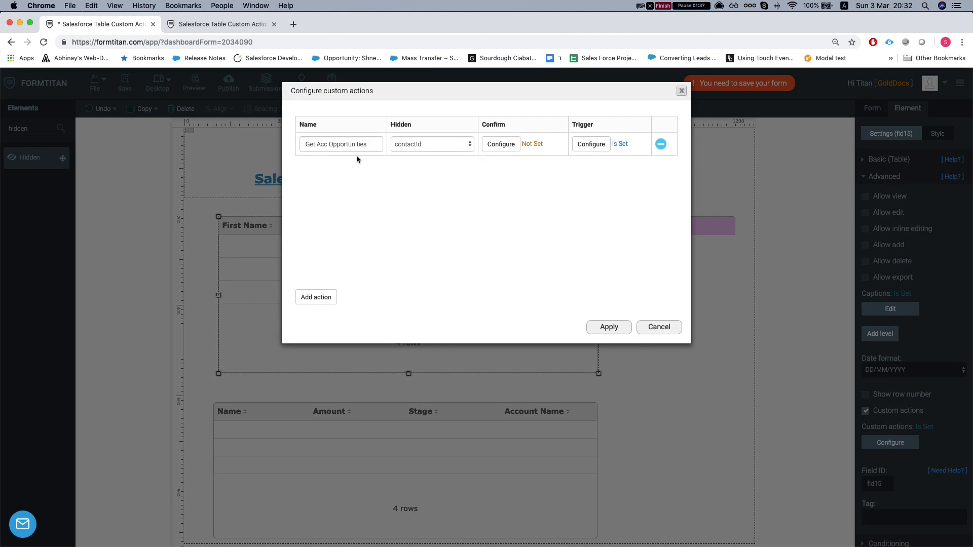
click(311, 298)
click(325, 168)
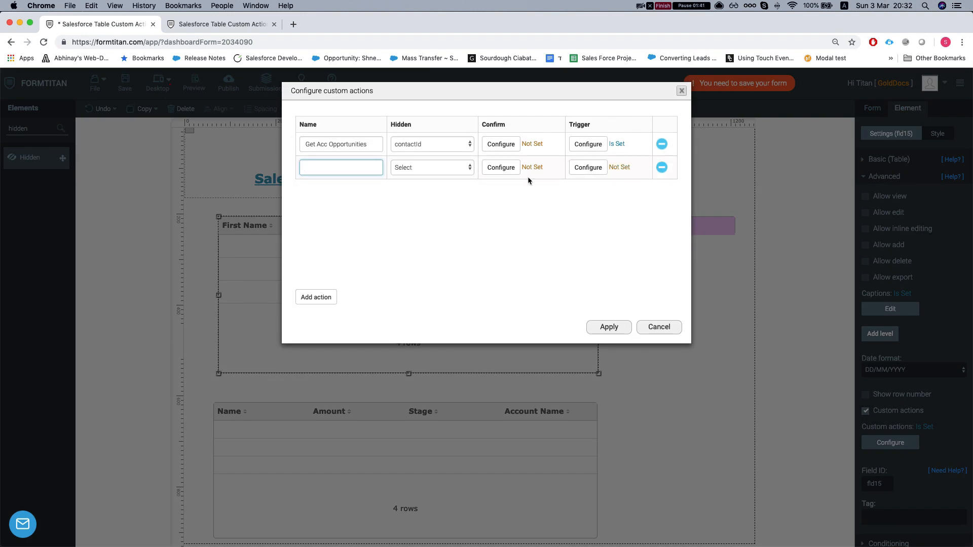
click(660, 167)
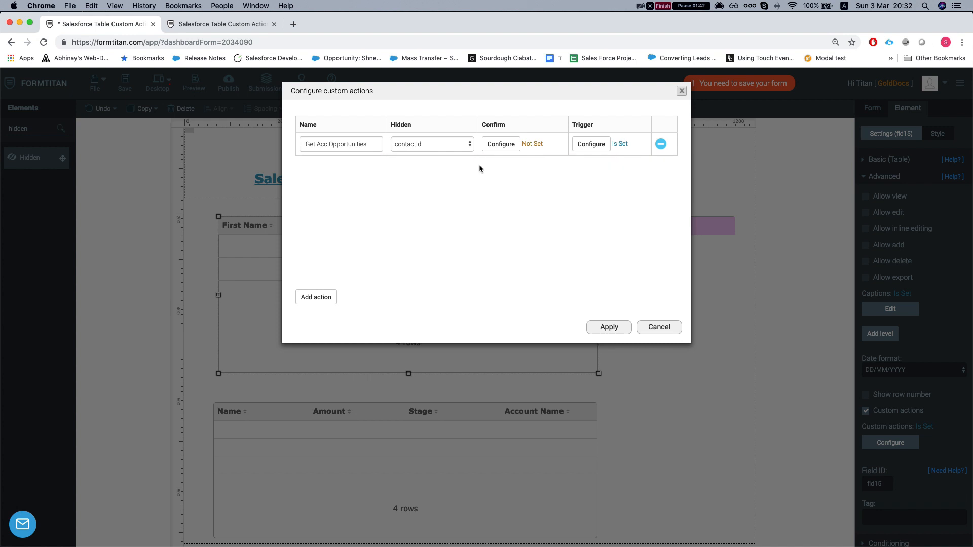
Check the hidden field choices for the Get Acc Opportunities action, keep contactId, and close the custom actions configuration.
click(420, 146)
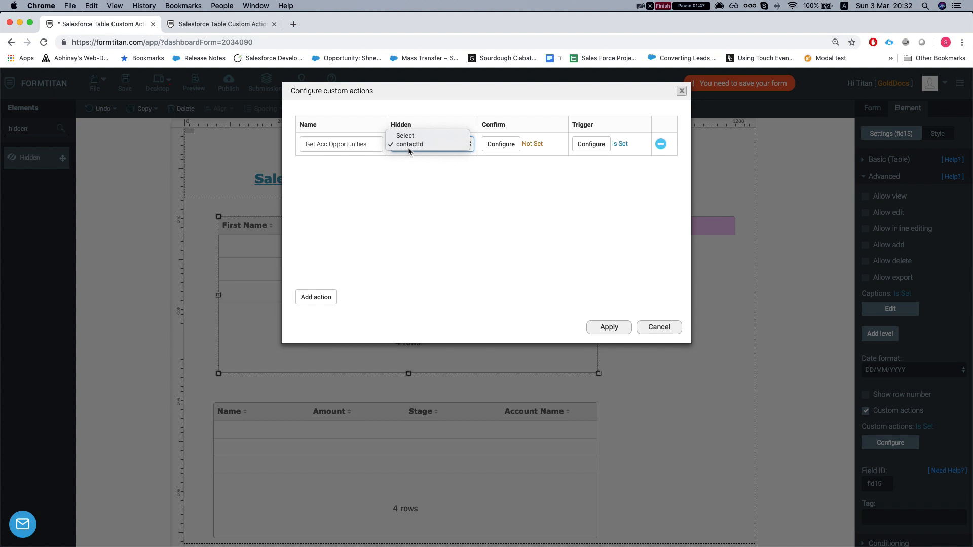
click(411, 144)
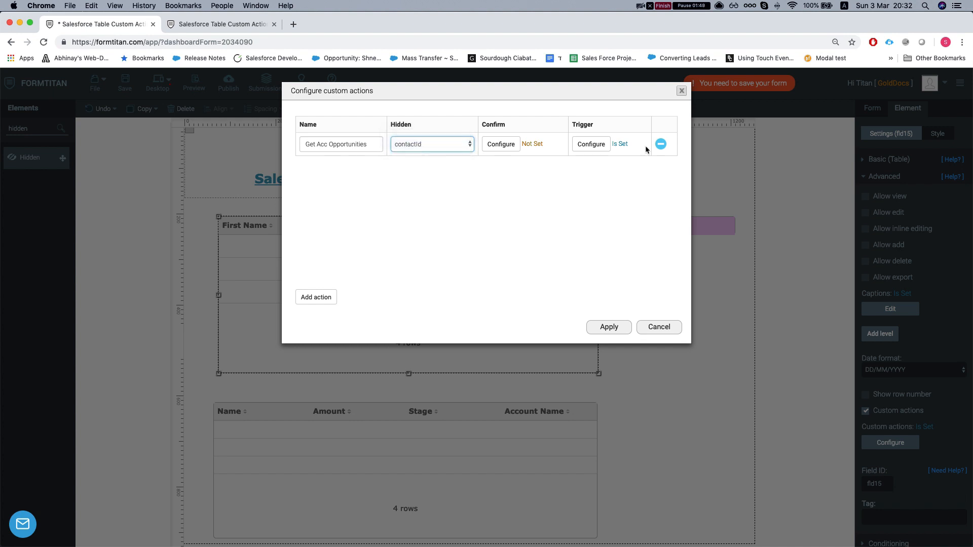
click(681, 91)
Inspect the contactId hidden element, then recheck the contacts table's custom action configuration and leave it without applying changes.
click(663, 232)
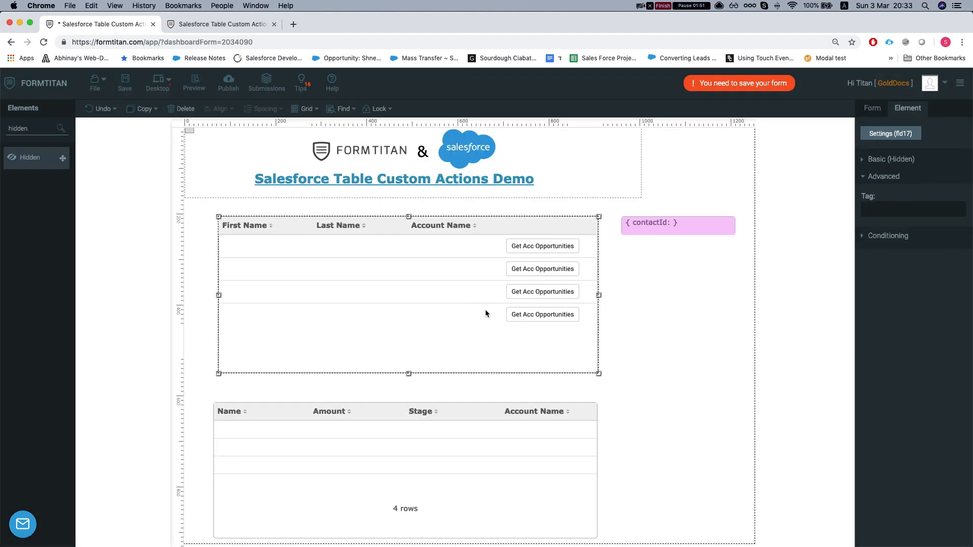
click(485, 309)
click(895, 444)
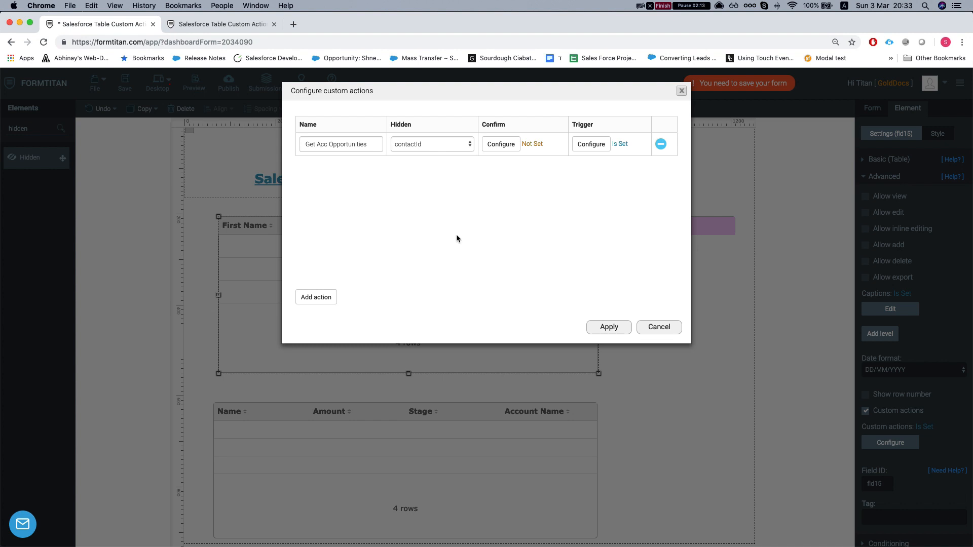
click(658, 327)
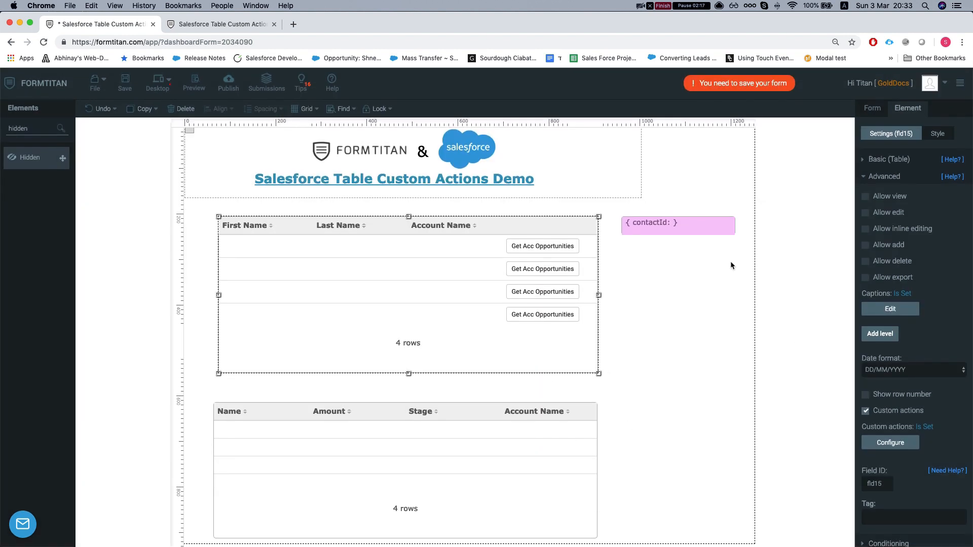
Open the form's Get From Salesforce integration and review the condition settings of object #1 Contact - Table.
click(884, 176)
click(872, 108)
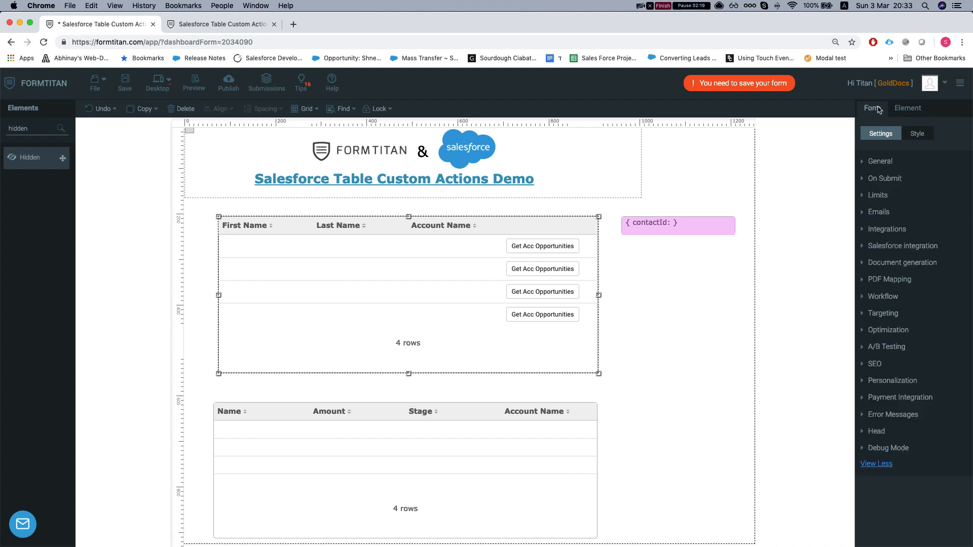
click(901, 248)
click(883, 294)
click(620, 172)
click(321, 169)
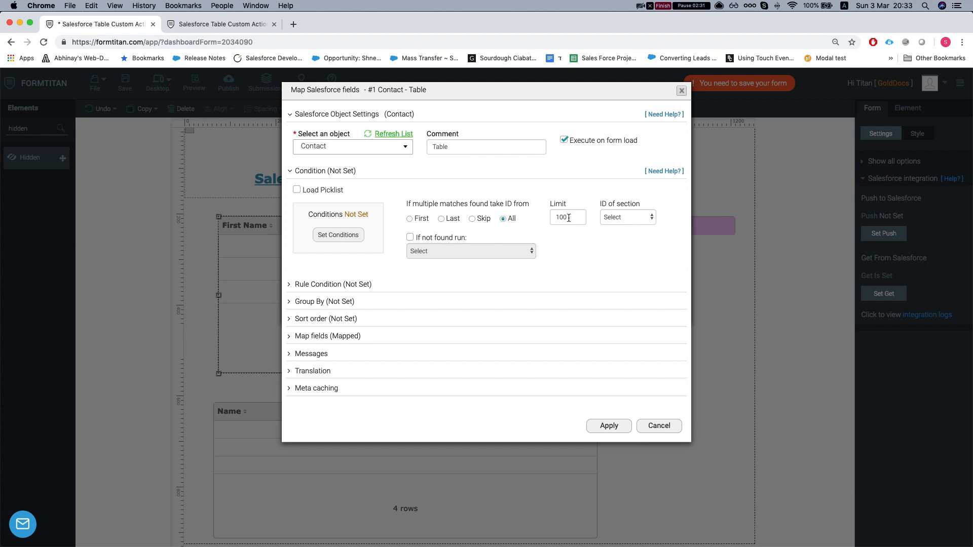
Show only the mapped fields of object #1 Contact - Table, then leave its mapping and object settings without changes.
click(319, 336)
click(336, 384)
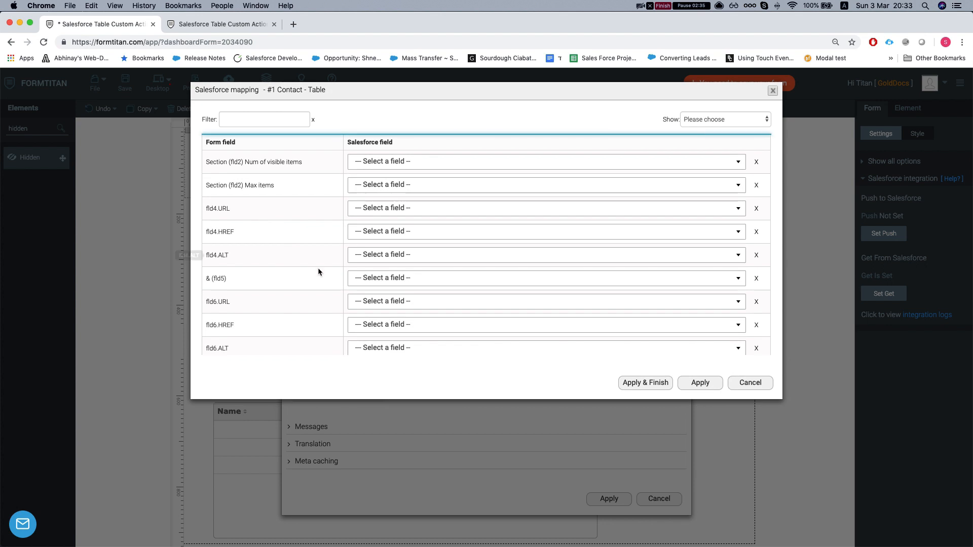
scroll(427, 286, down, 5)
scroll(323, 248, up, 1)
click(730, 120)
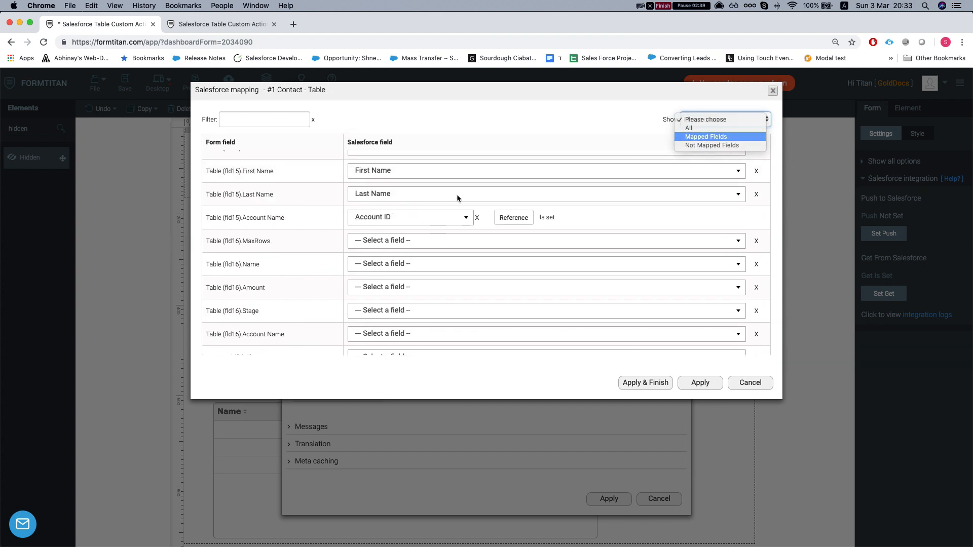
key(Return)
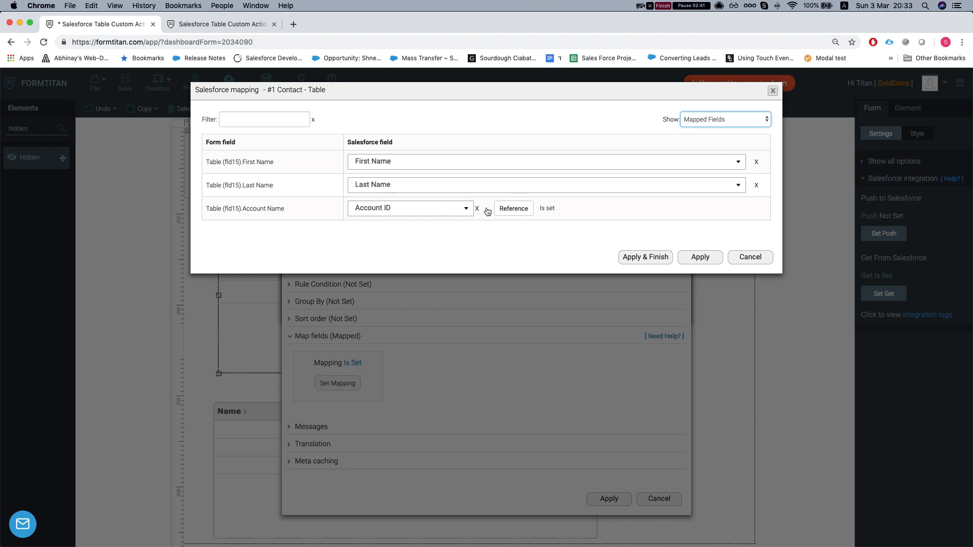
click(750, 257)
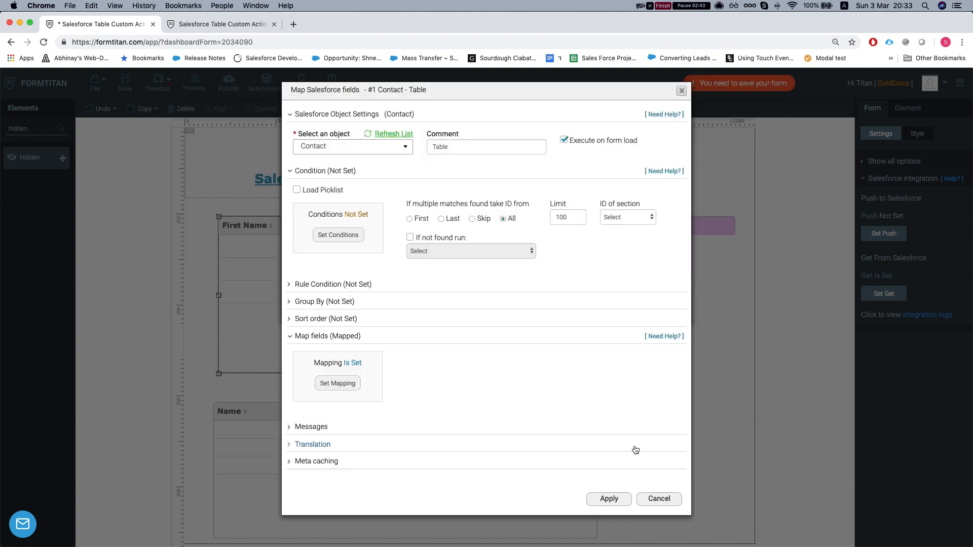
click(657, 499)
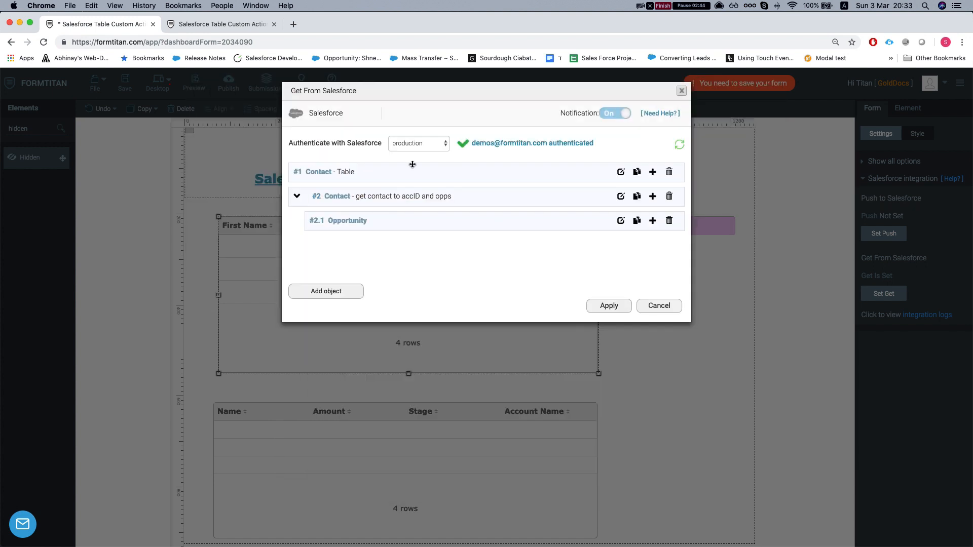
Review the condition and the Use in custom button option of object #2 Contact, then leave its settings without changes.
click(621, 196)
click(322, 171)
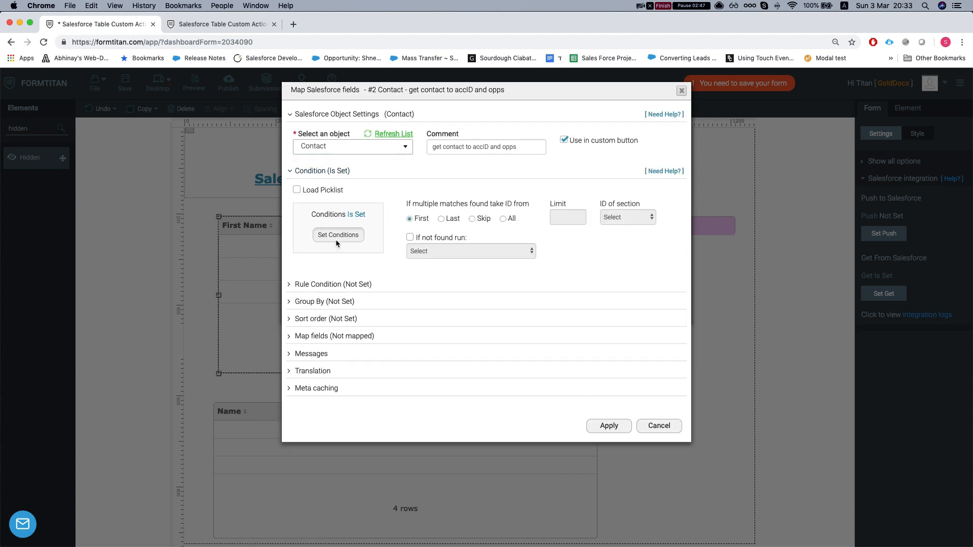
click(337, 241)
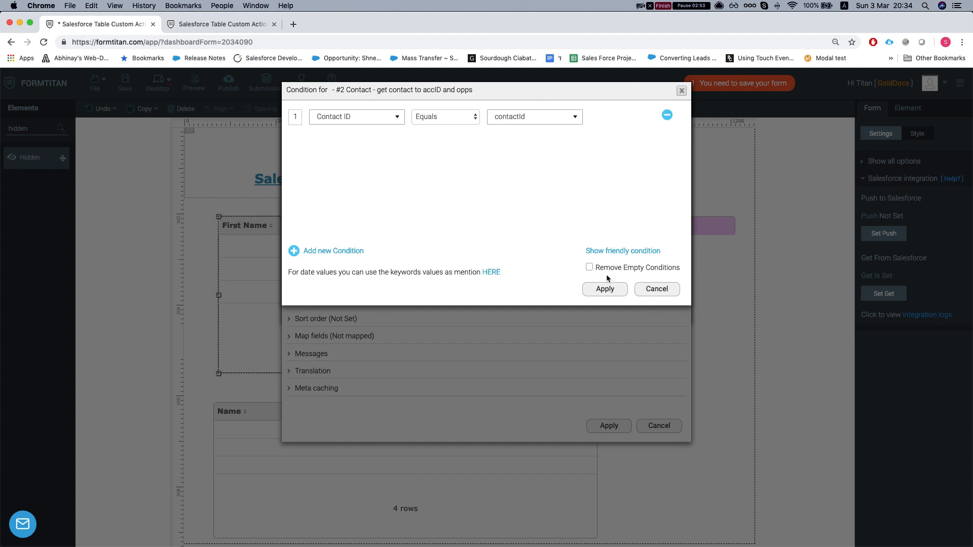
click(660, 292)
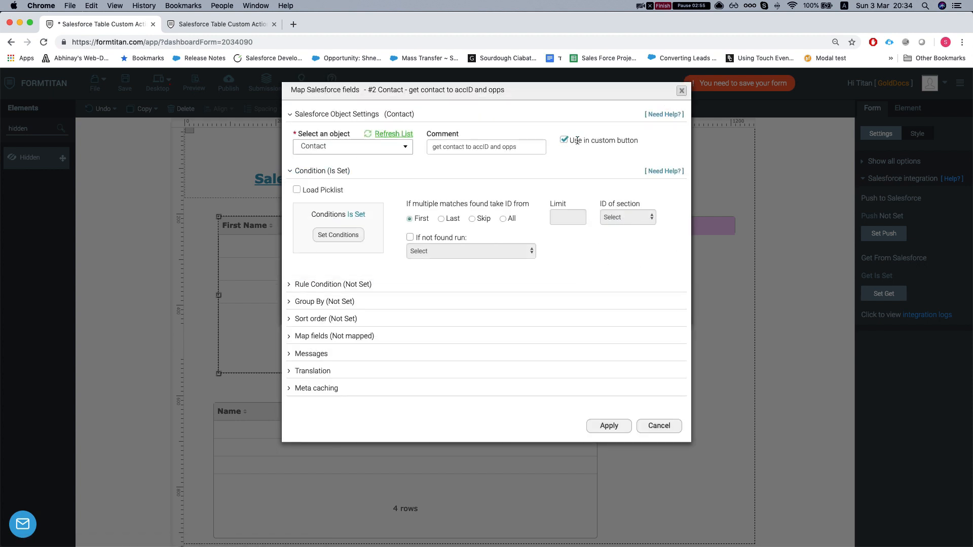
drag(572, 140, 628, 140)
click(657, 140)
click(667, 428)
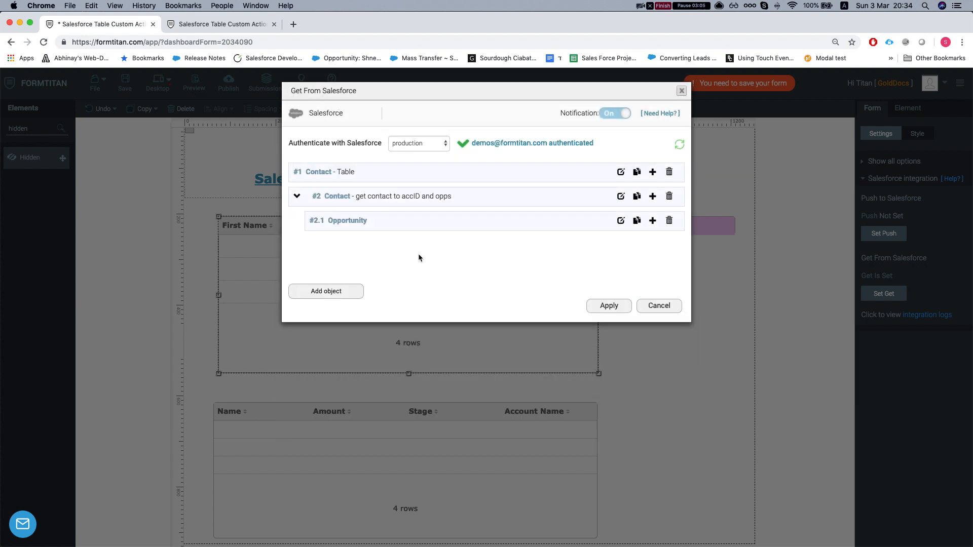
Recheck the settings of object #2 Contact, leave them without changes, and open the condition of its child object #2.1 Opportunity.
click(620, 196)
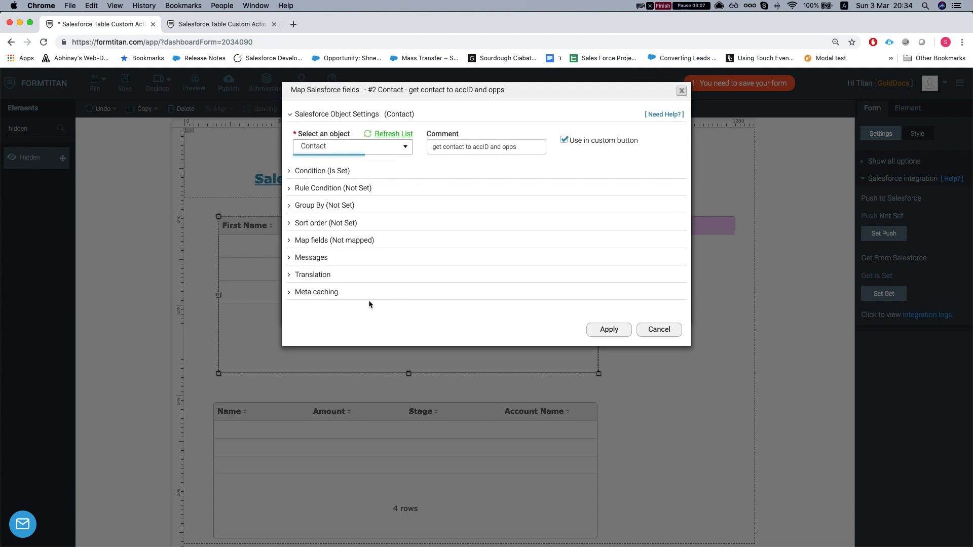
click(659, 332)
click(621, 221)
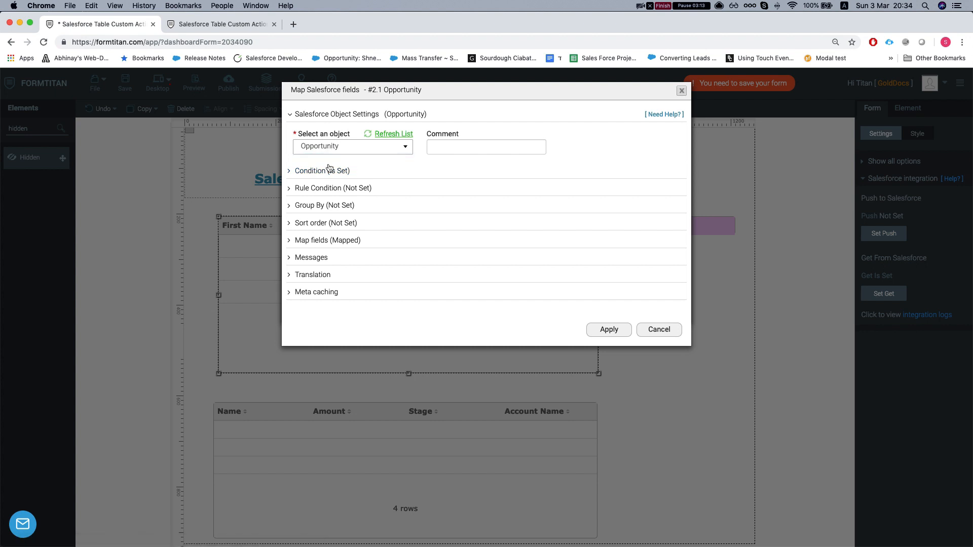
click(321, 171)
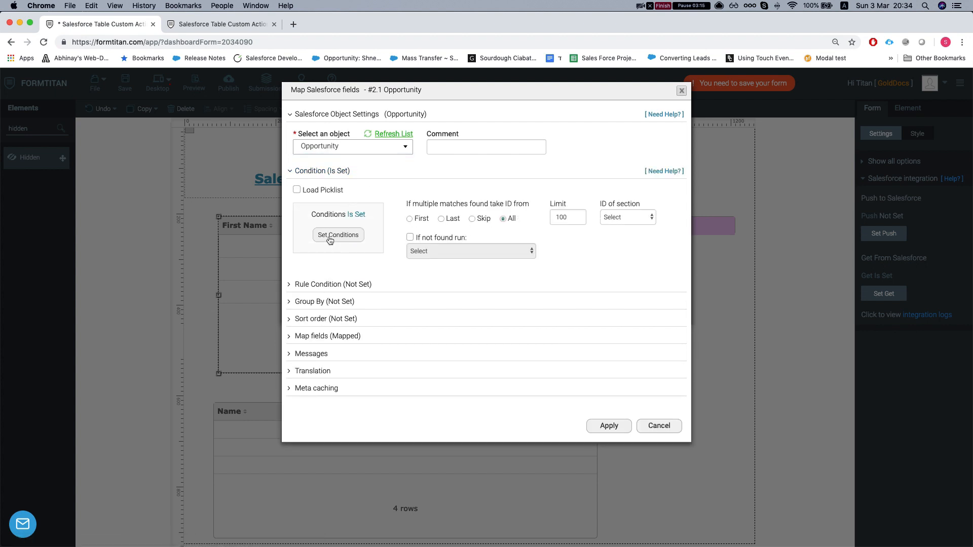
click(331, 237)
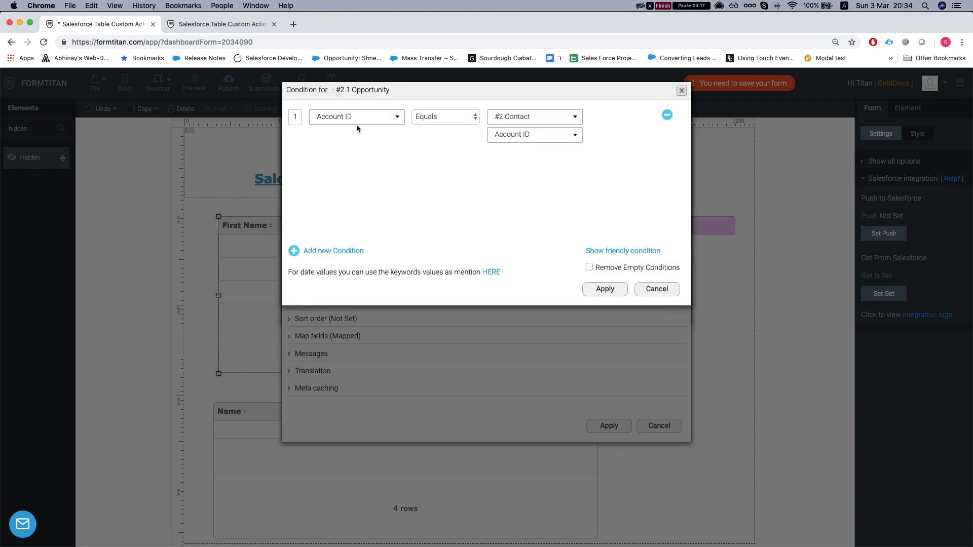
Review the field and object choices in the Account ID condition of #2.1 Opportunity, then leave the condition without changes.
click(362, 122)
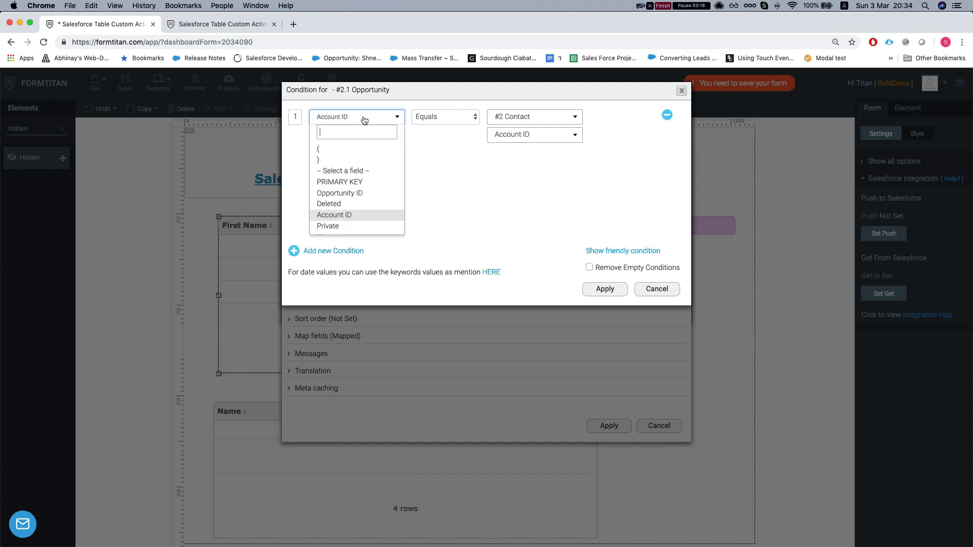
click(432, 148)
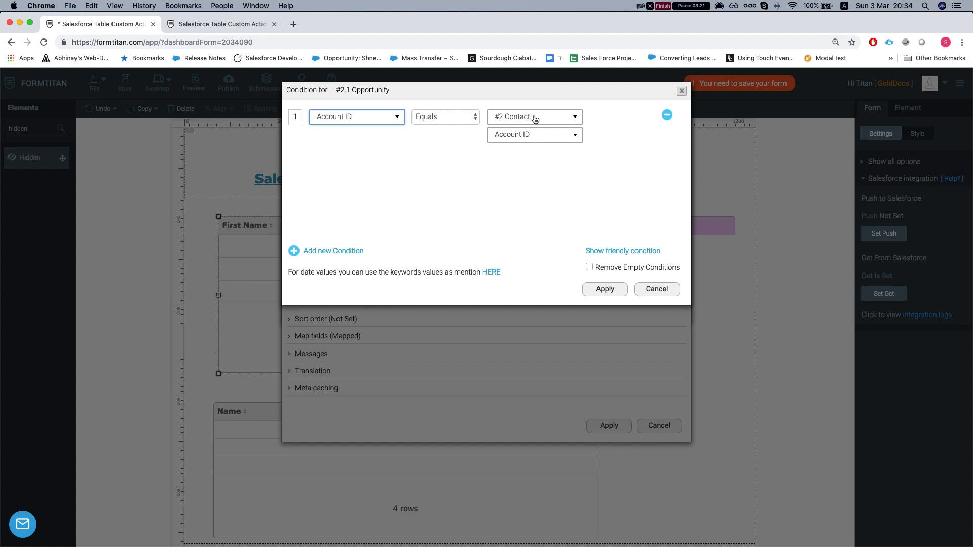
click(521, 123)
click(519, 152)
click(511, 134)
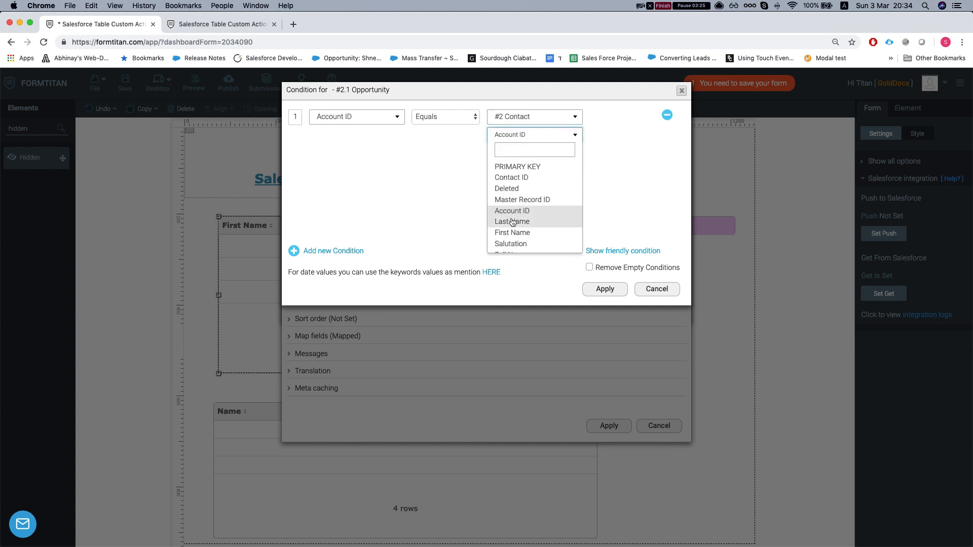
click(451, 164)
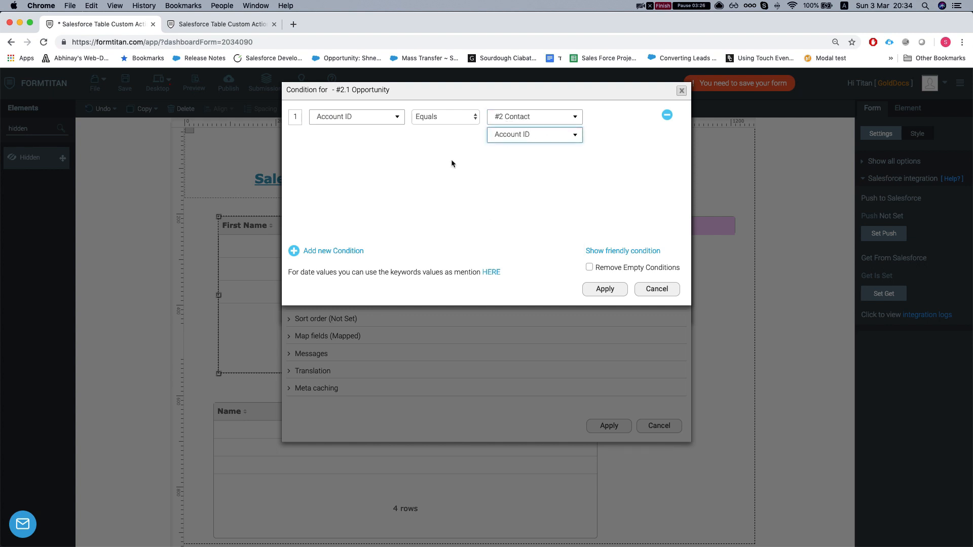
click(655, 288)
Show only the mapped fields of object #2.1 Opportunity, then leave its mapping and the Get From Salesforce integration without changes.
click(325, 336)
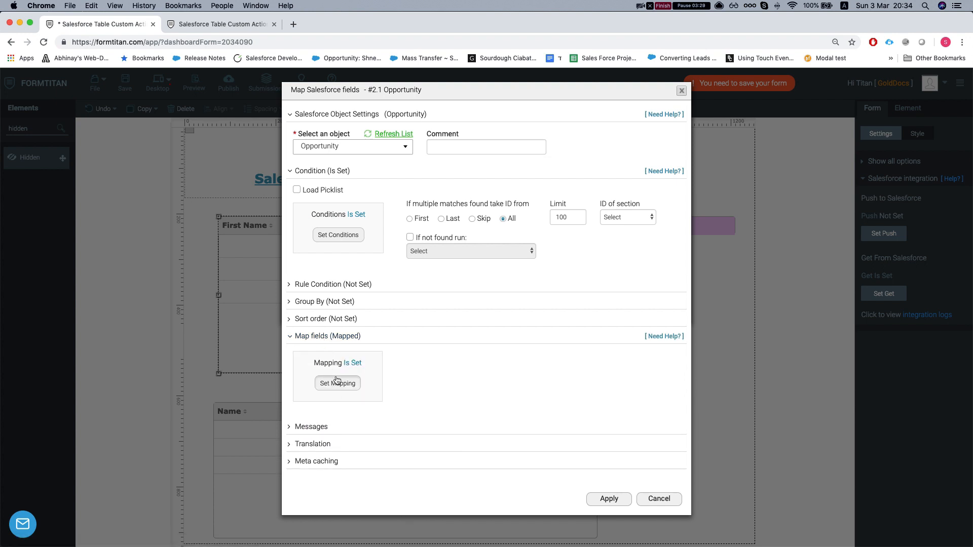
click(337, 383)
scroll(302, 236, down, 10)
click(700, 117)
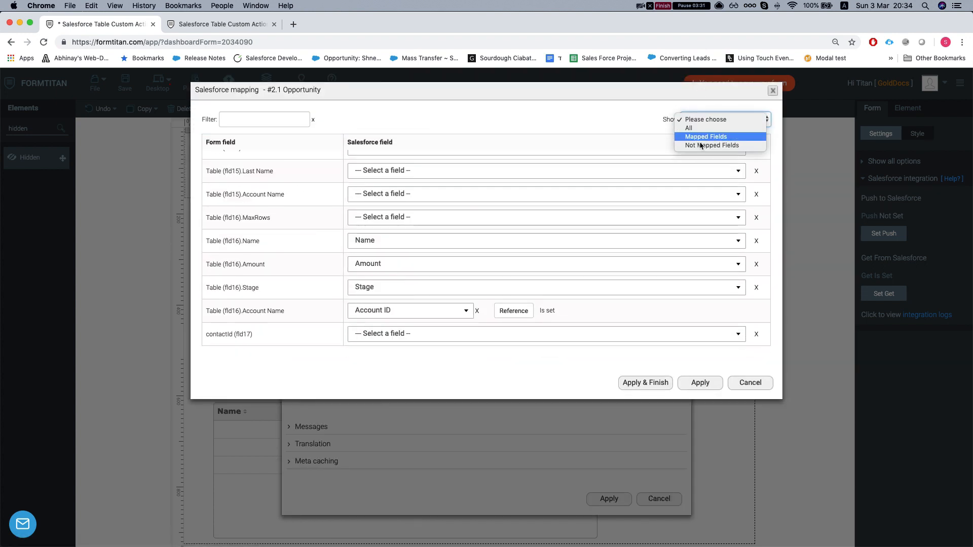
click(706, 136)
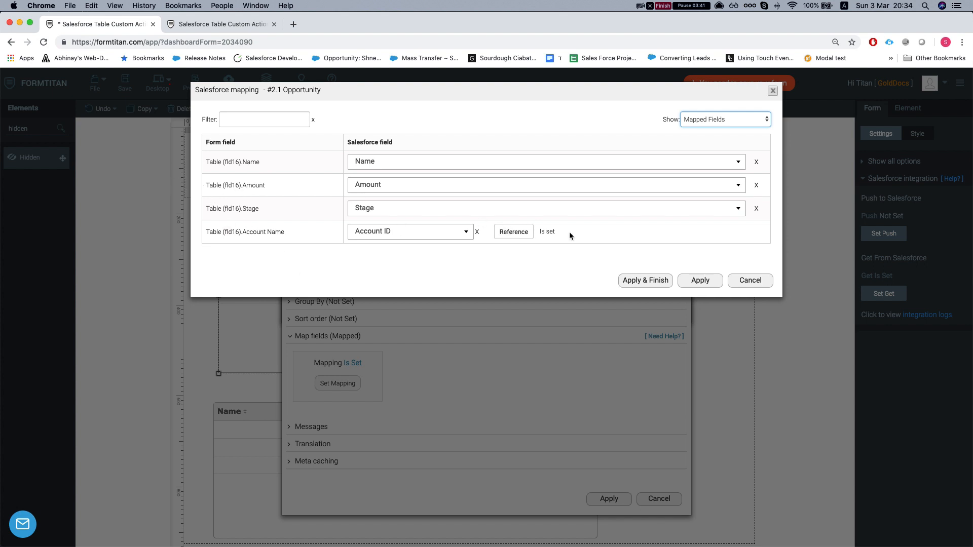
click(648, 500)
click(660, 304)
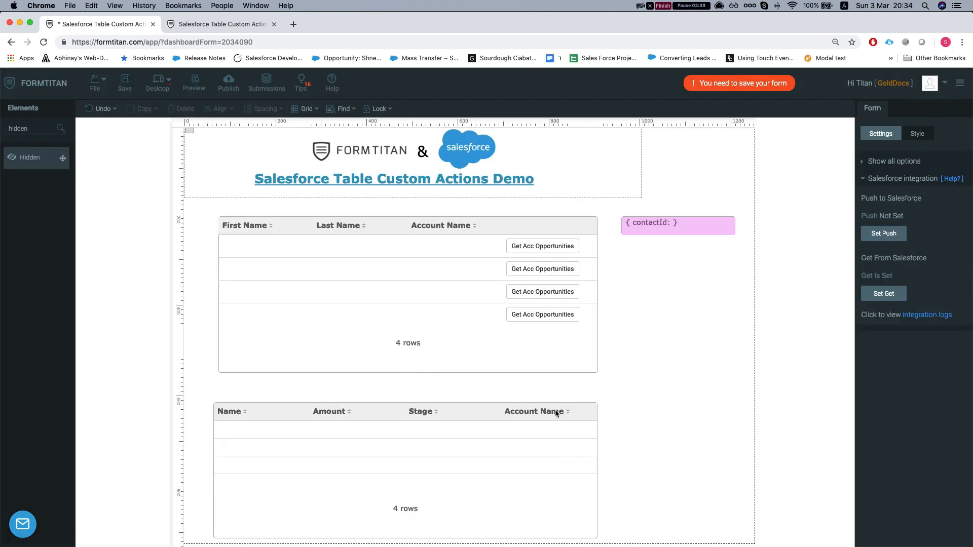
Review the trigger of the contacts table's Get Acc Opportunities action, choosing Contact (get) - get contact to accID and opps without adding it.
click(589, 284)
click(888, 159)
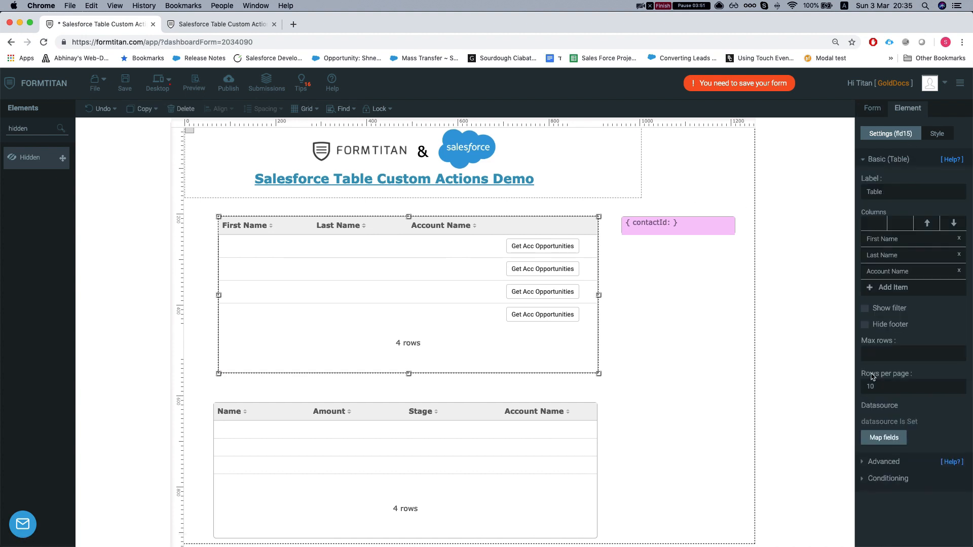
click(883, 461)
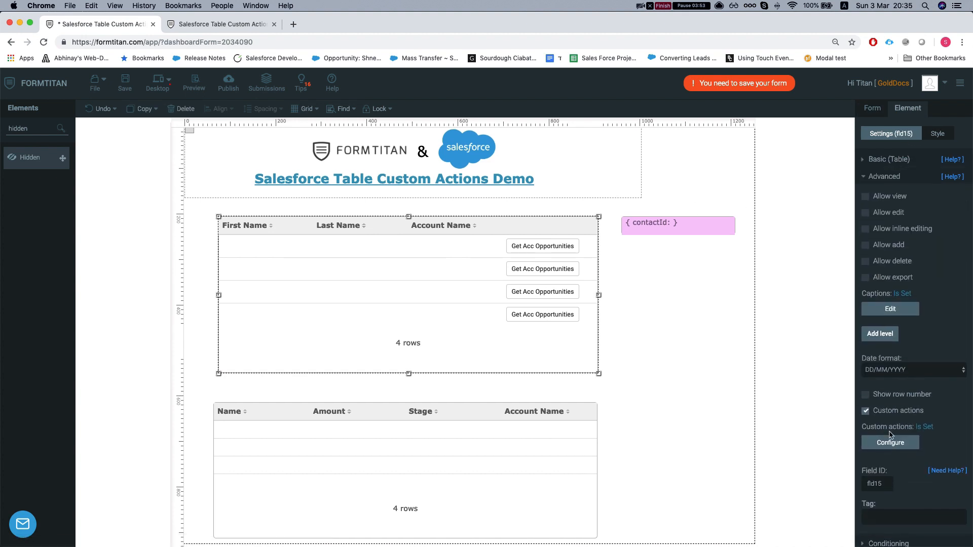
click(884, 445)
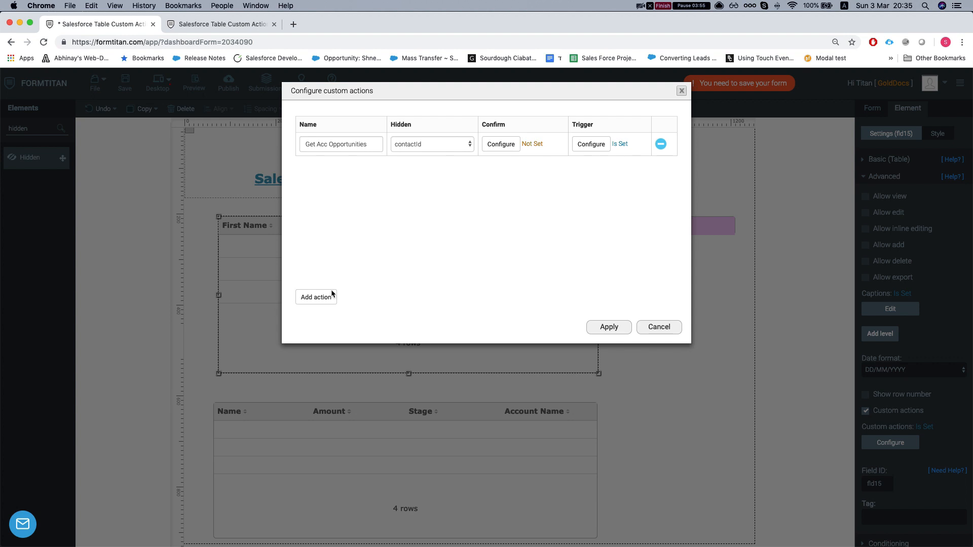
click(589, 145)
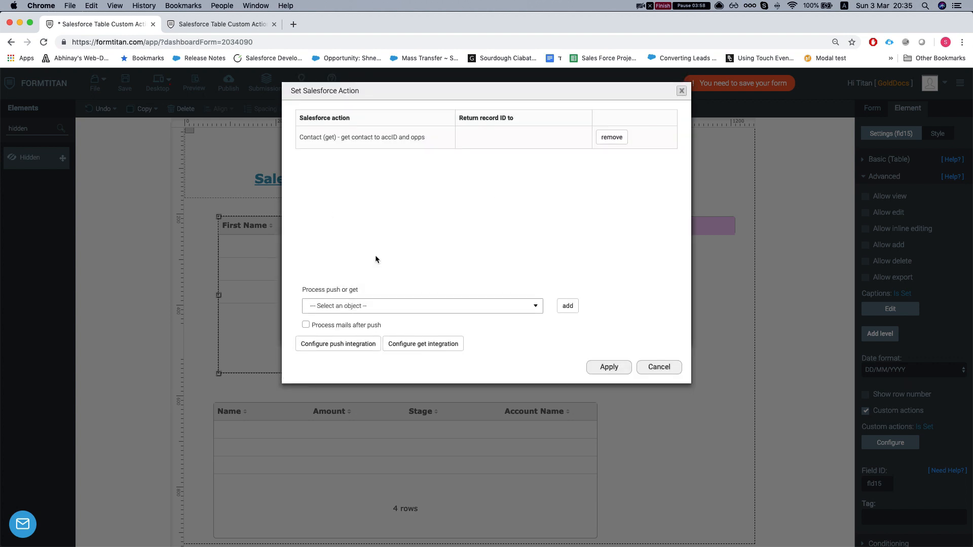
click(356, 308)
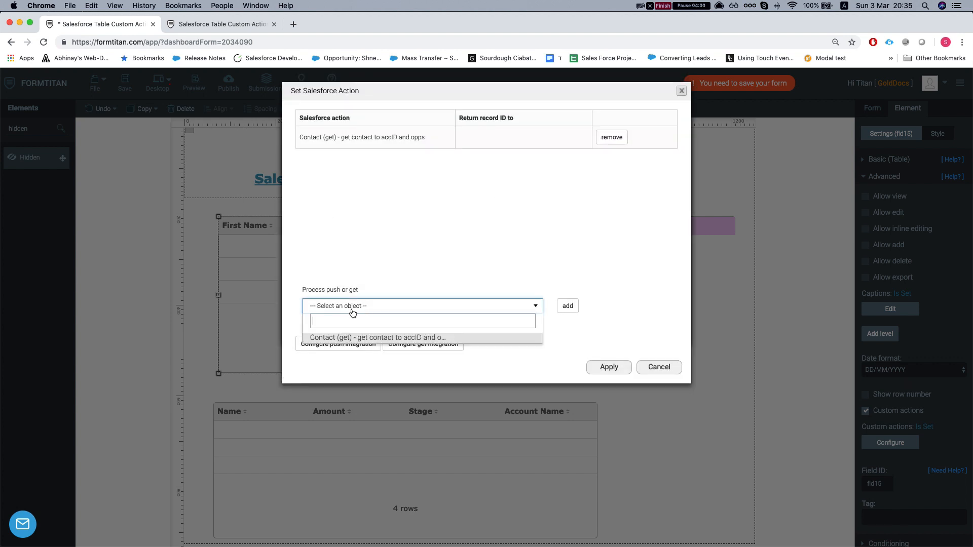
click(341, 340)
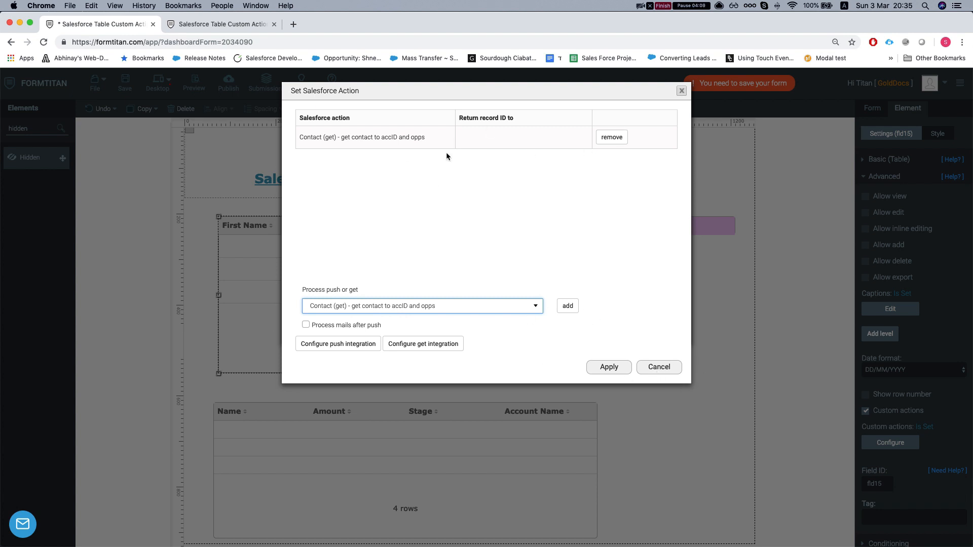
click(661, 365)
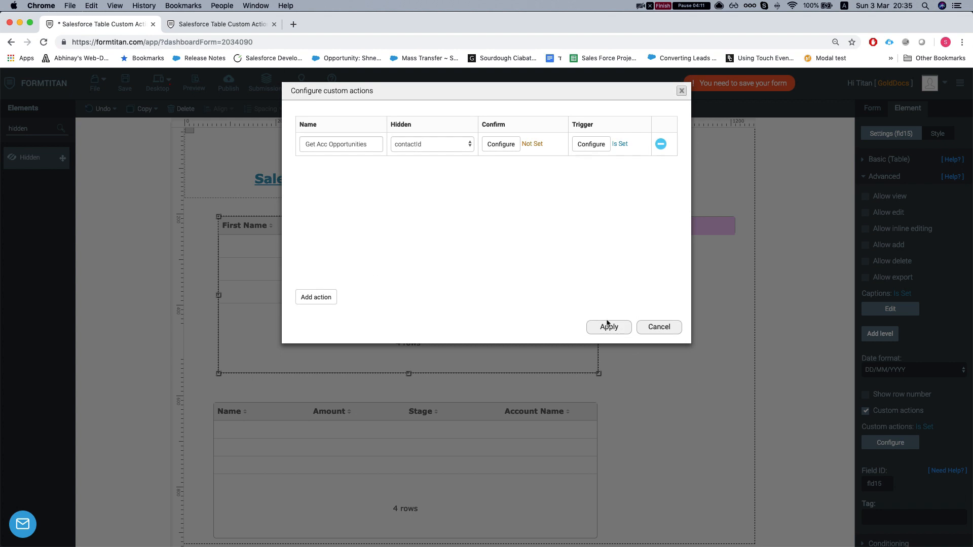
Review the Confirmation Mode options of the Get Acc Opportunities action, then leave the custom action configuration without applying changes.
click(501, 144)
click(424, 140)
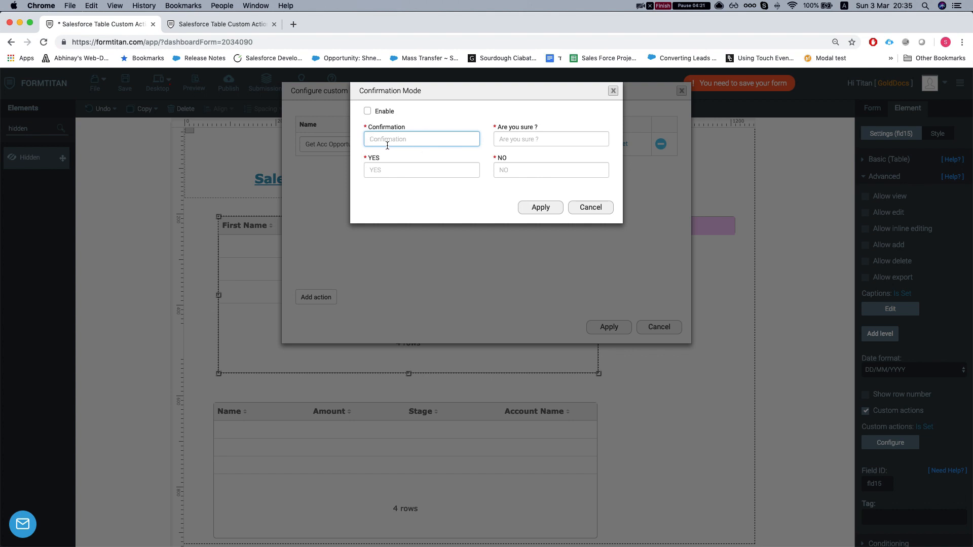
click(512, 137)
click(590, 209)
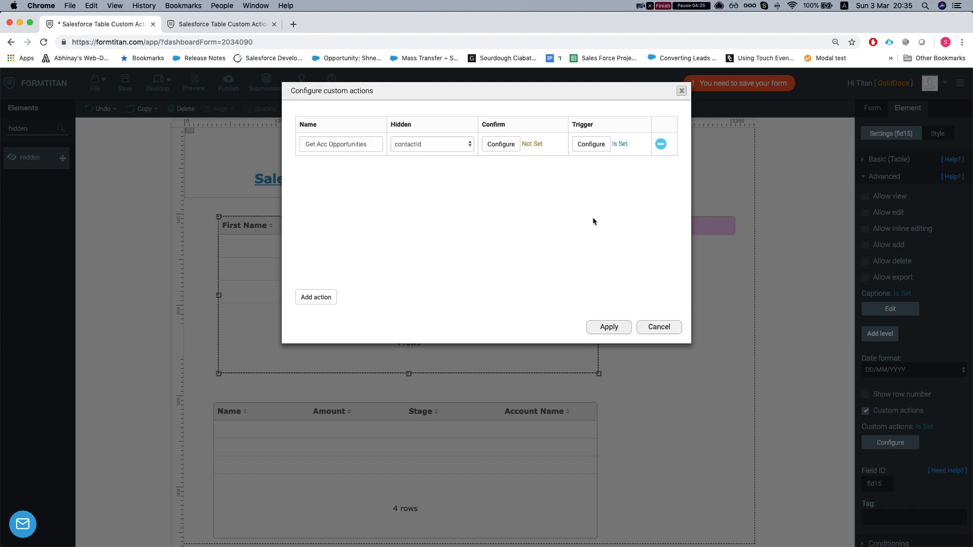
click(649, 327)
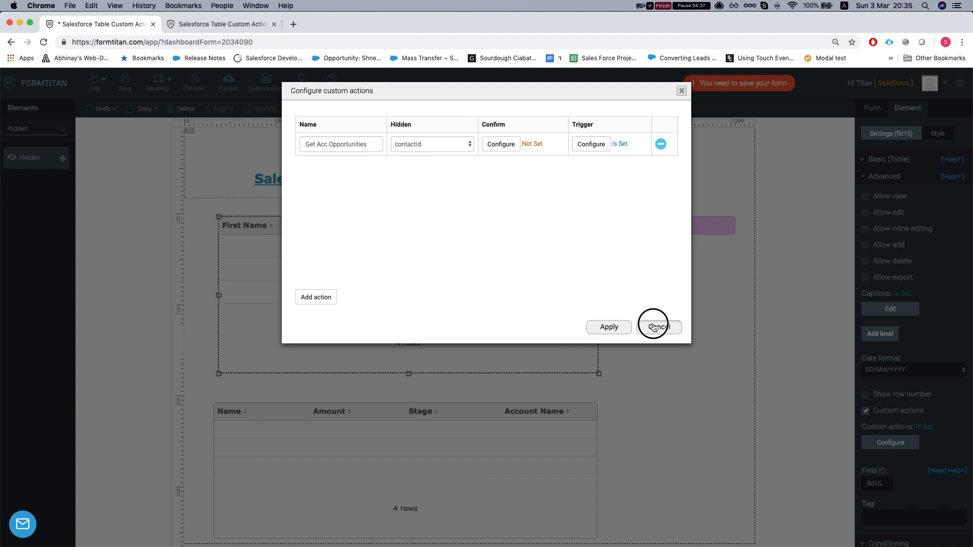